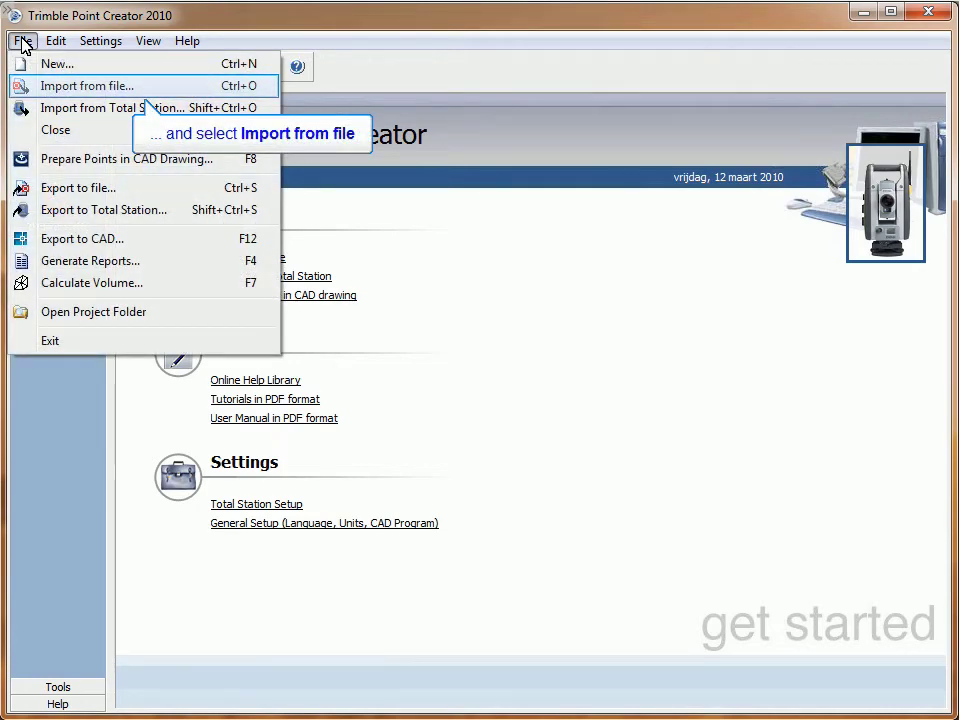
Step: Import the ASCII file 2_Terrain.txt from the PC Example Project Meters folder
{"action": "left_click", "coordinate": [57, 88]}
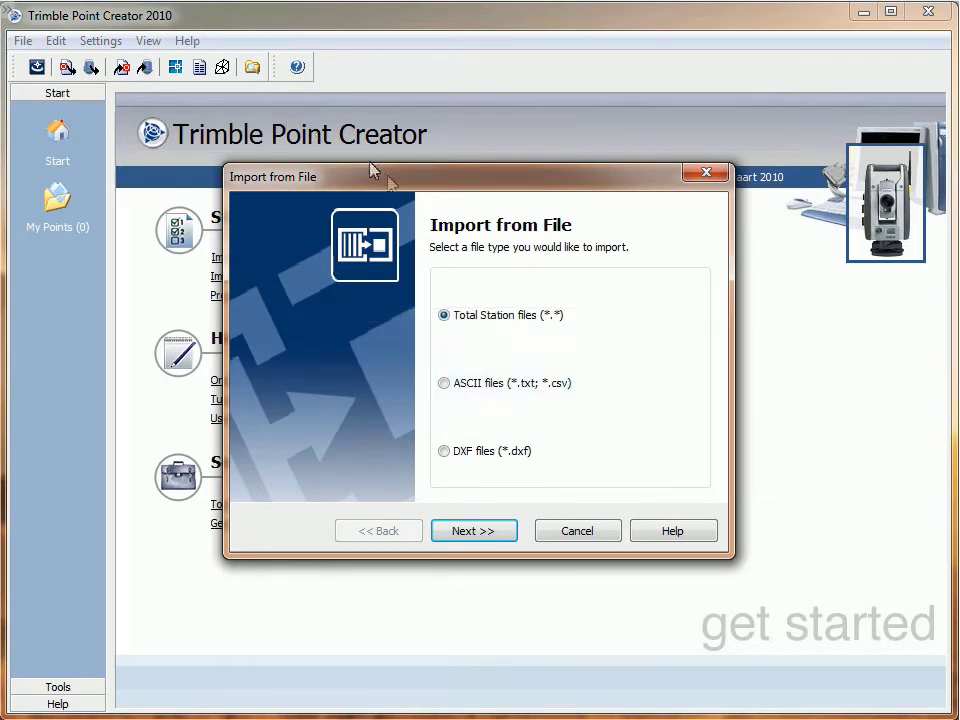
{"action": "left_click", "coordinate": [474, 389]}
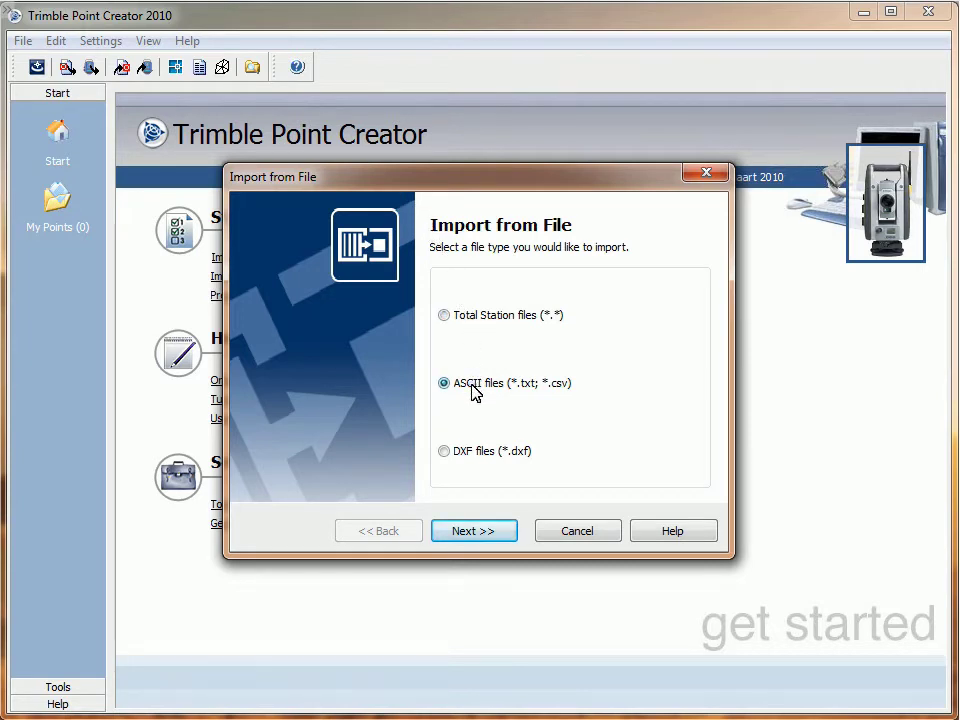
{"action": "left_click", "coordinate": [479, 532]}
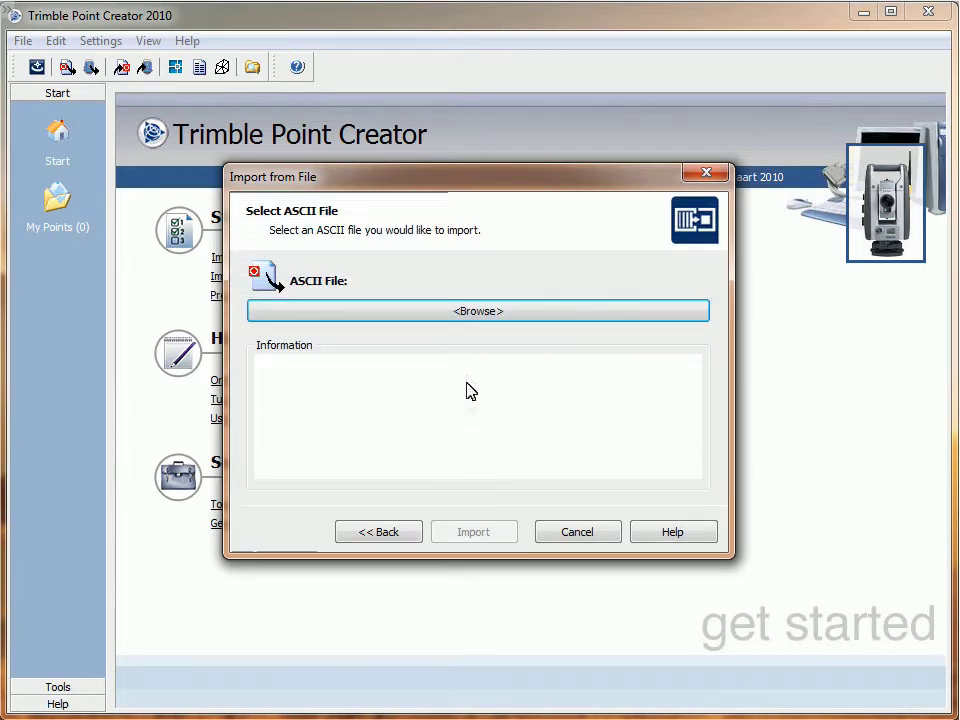
{"action": "left_click", "coordinate": [467, 315]}
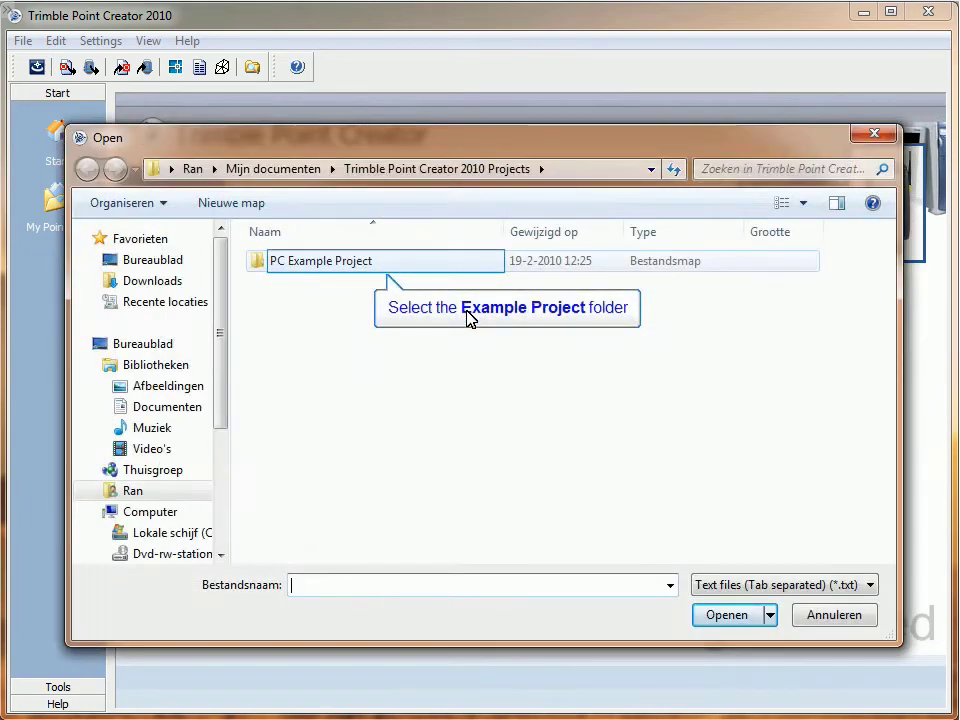
{"action": "double_click", "coordinate": [330, 268]}
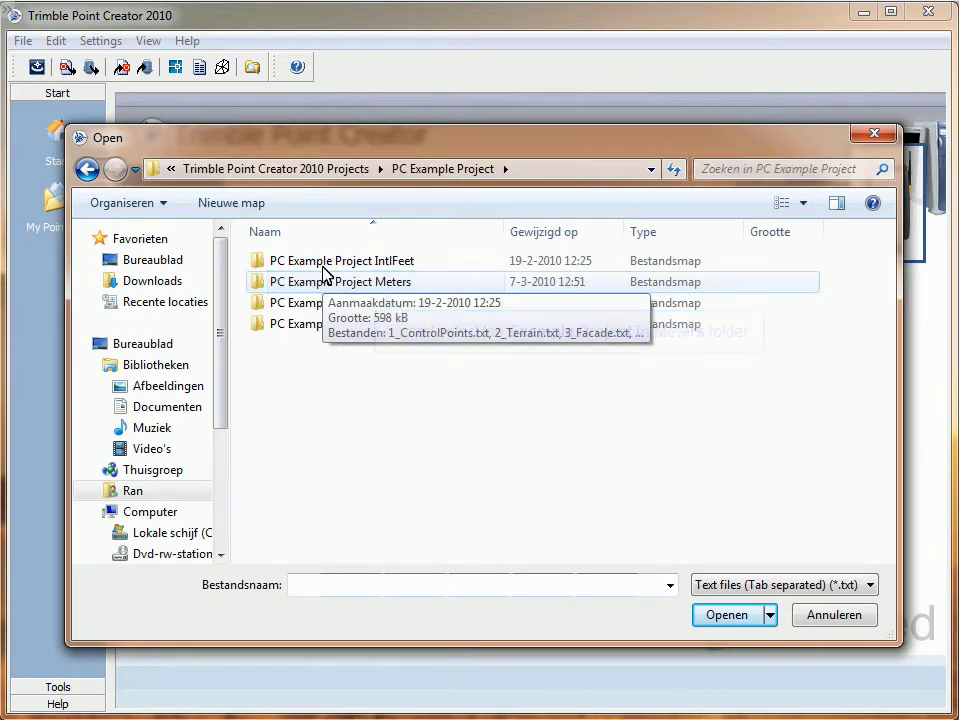
{"action": "double_click", "coordinate": [323, 283]}
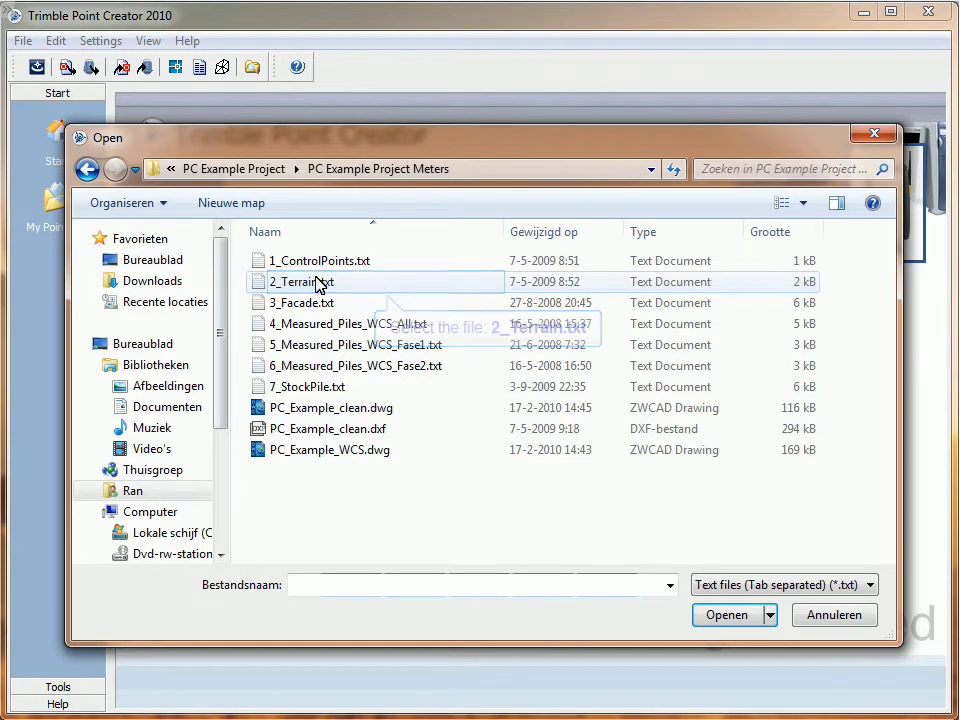
{"action": "left_click", "coordinate": [316, 283]}
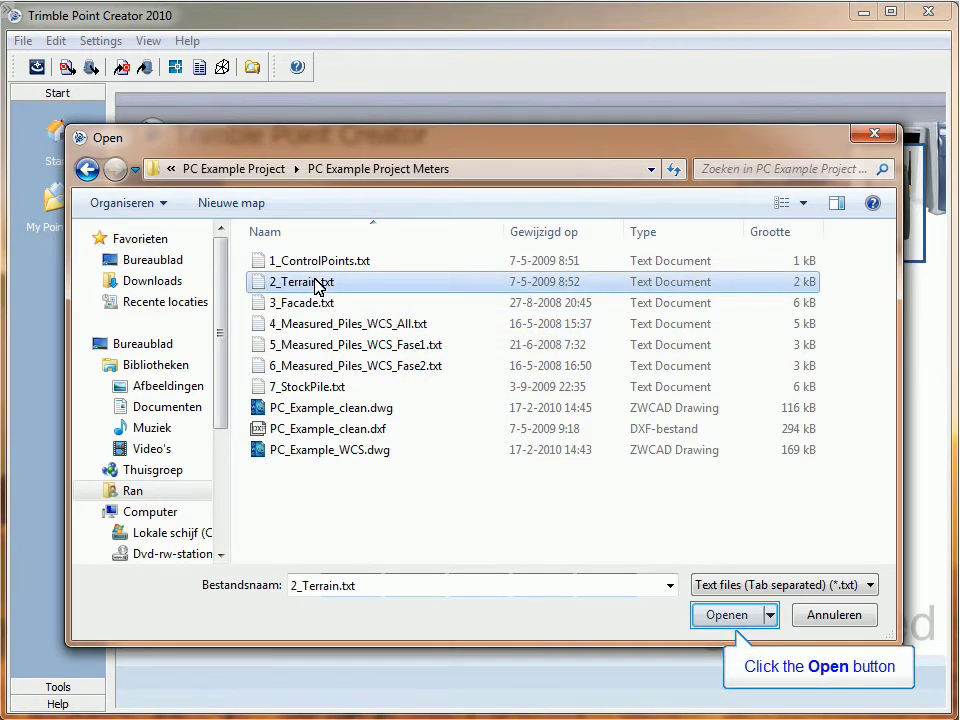
{"action": "left_click", "coordinate": [707, 614]}
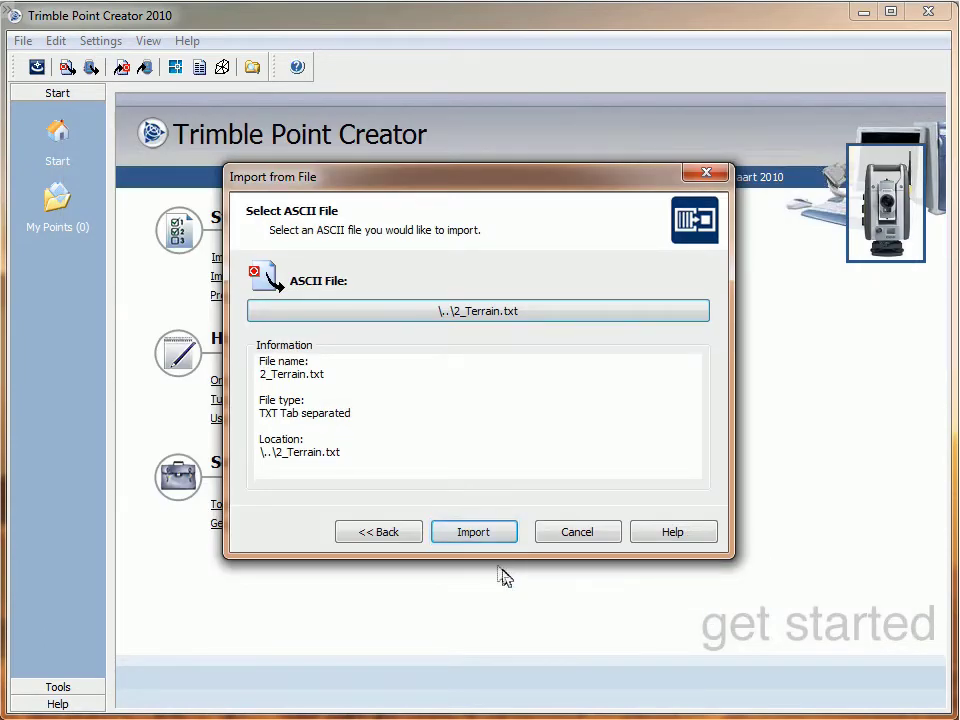
{"action": "left_click", "coordinate": [488, 545]}
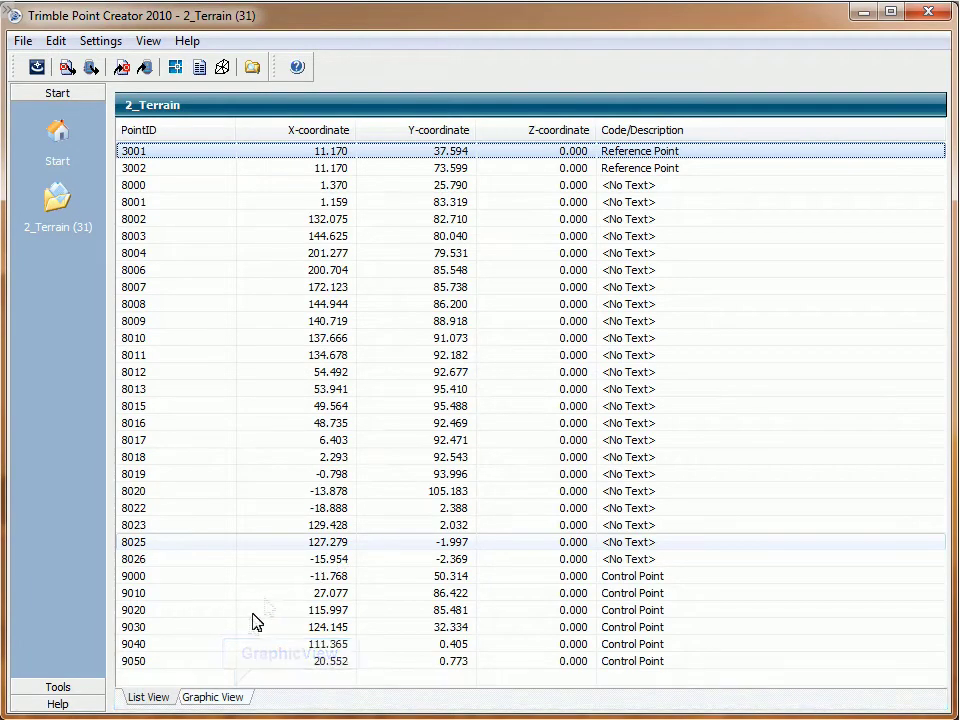
Step: Look at the imported terrain points graphically, and return to the end of their coordinate list
{"action": "left_click", "coordinate": [214, 697]}
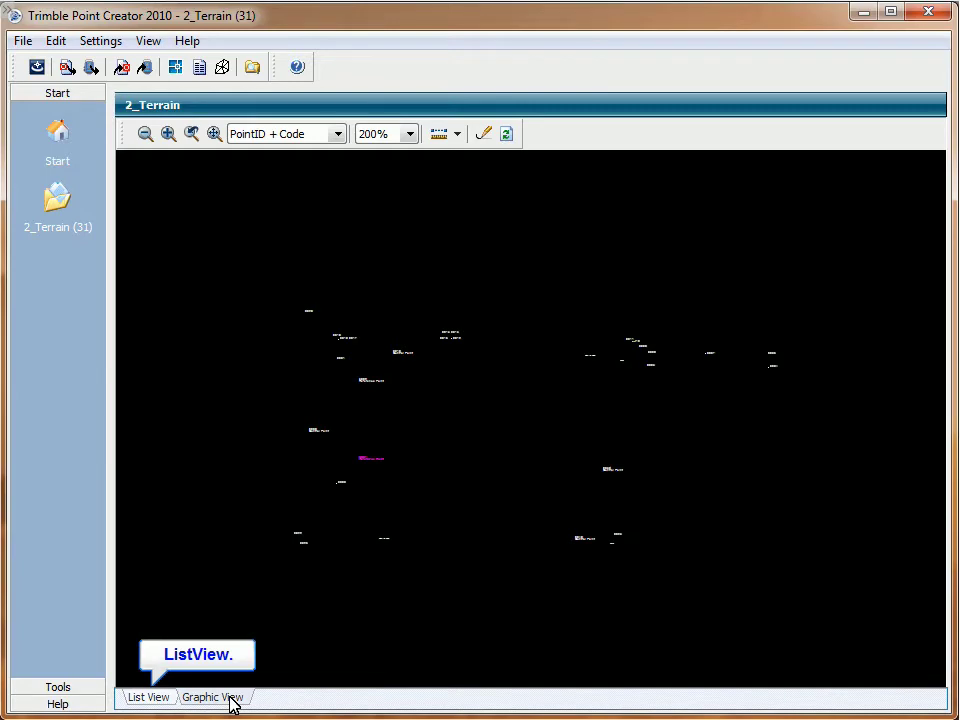
{"action": "left_click", "coordinate": [150, 697]}
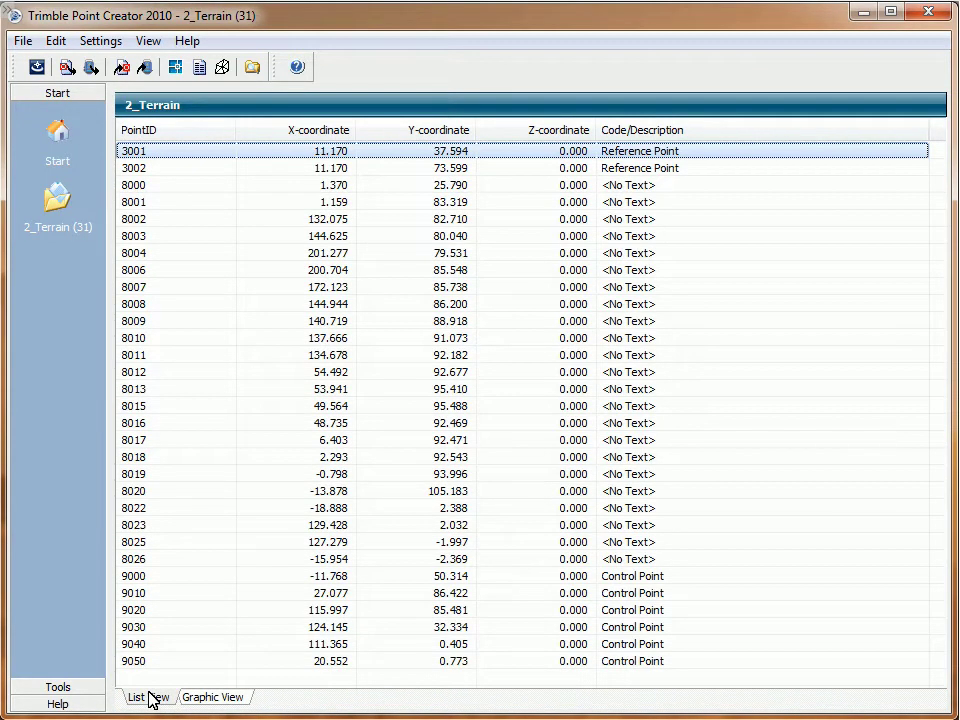
{"action": "key", "text": "End"}
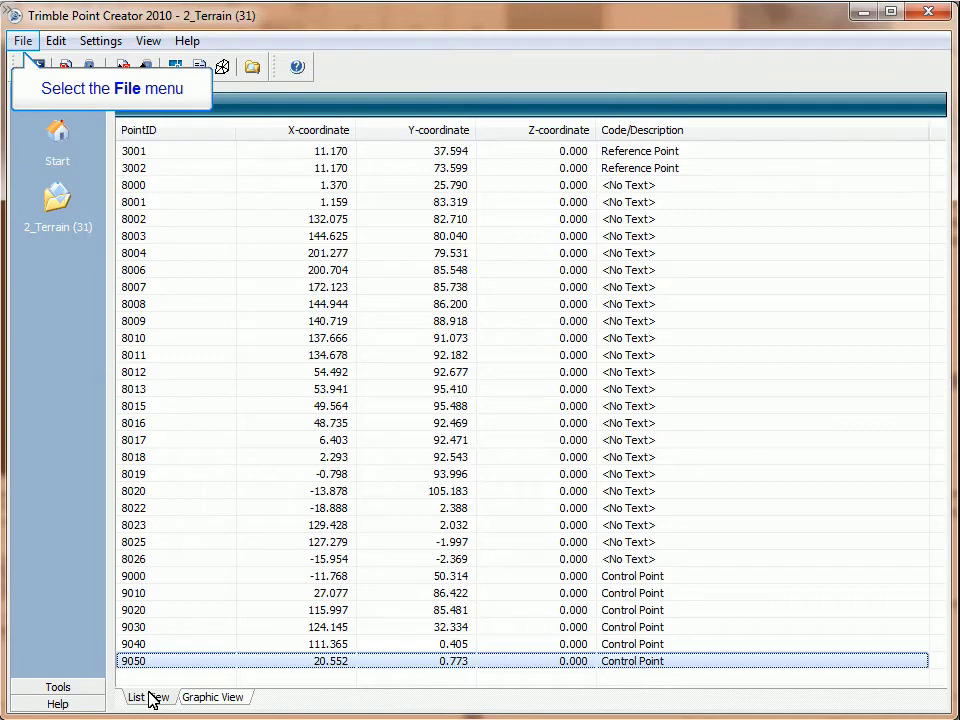
Step: Start a CAD export of the terrain points to a new drawing, with the XY drawing units set to Meters
{"action": "left_click", "coordinate": [22, 42]}
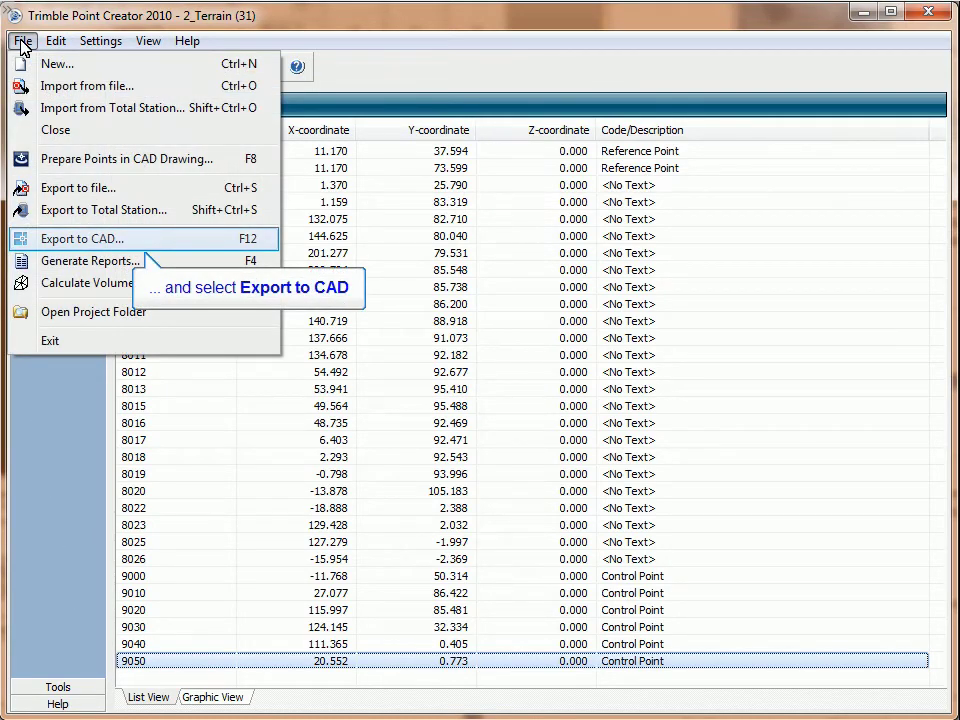
{"action": "left_click", "coordinate": [84, 239]}
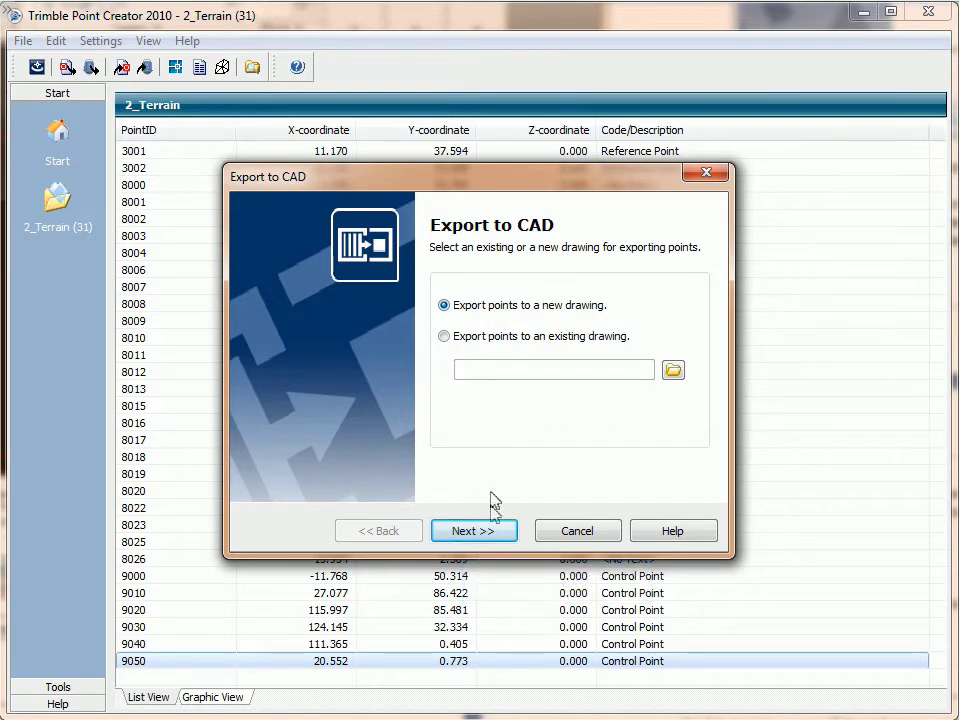
{"action": "left_click", "coordinate": [491, 530]}
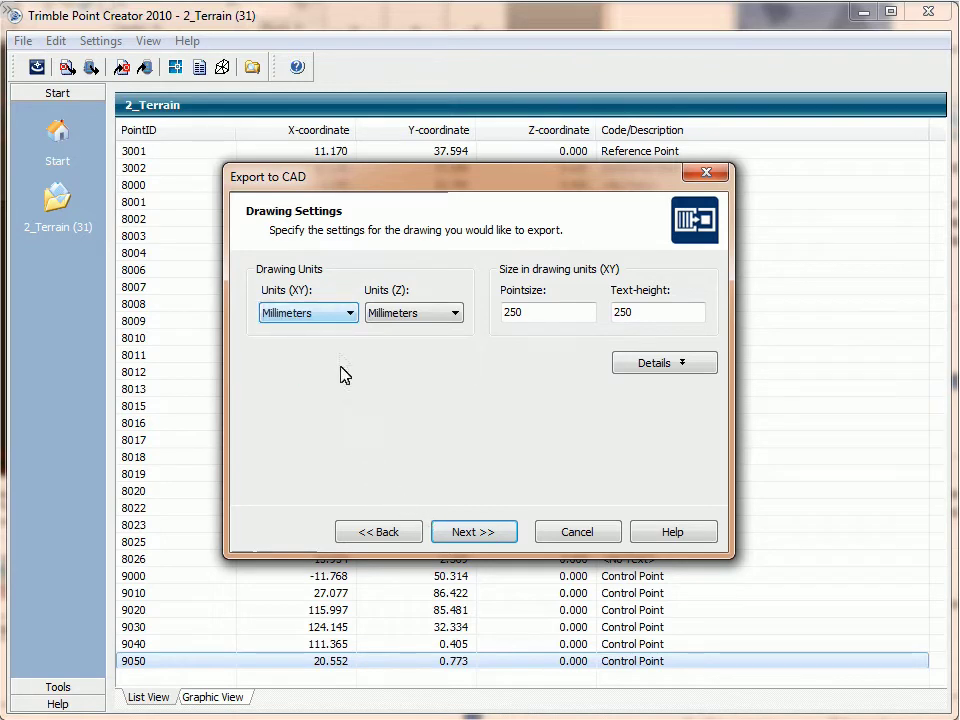
{"action": "left_click", "coordinate": [340, 318]}
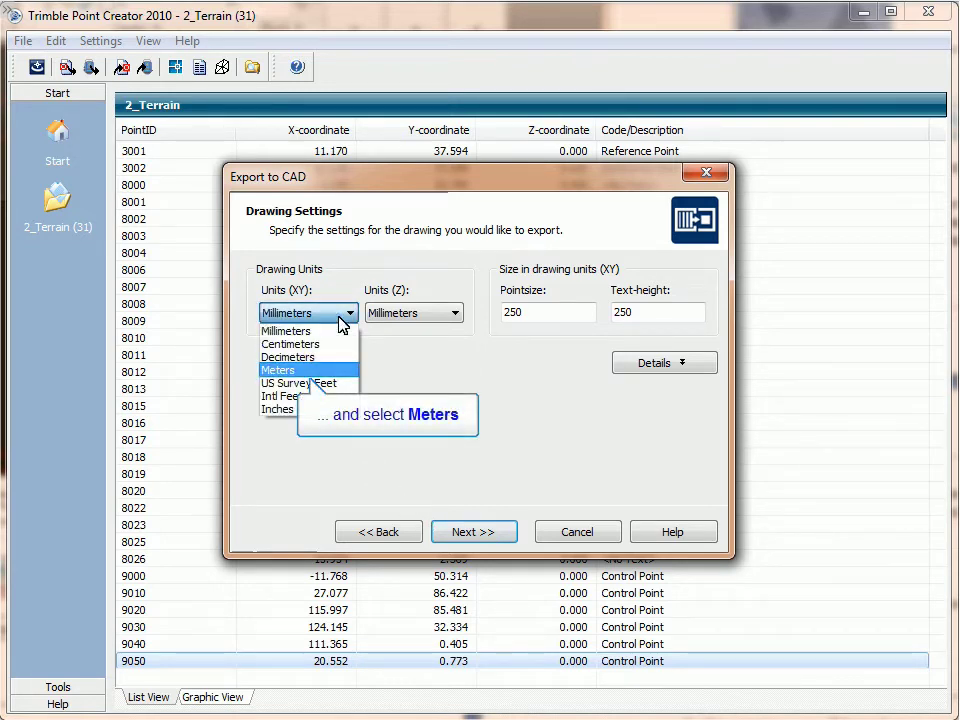
{"action": "left_click", "coordinate": [313, 370]}
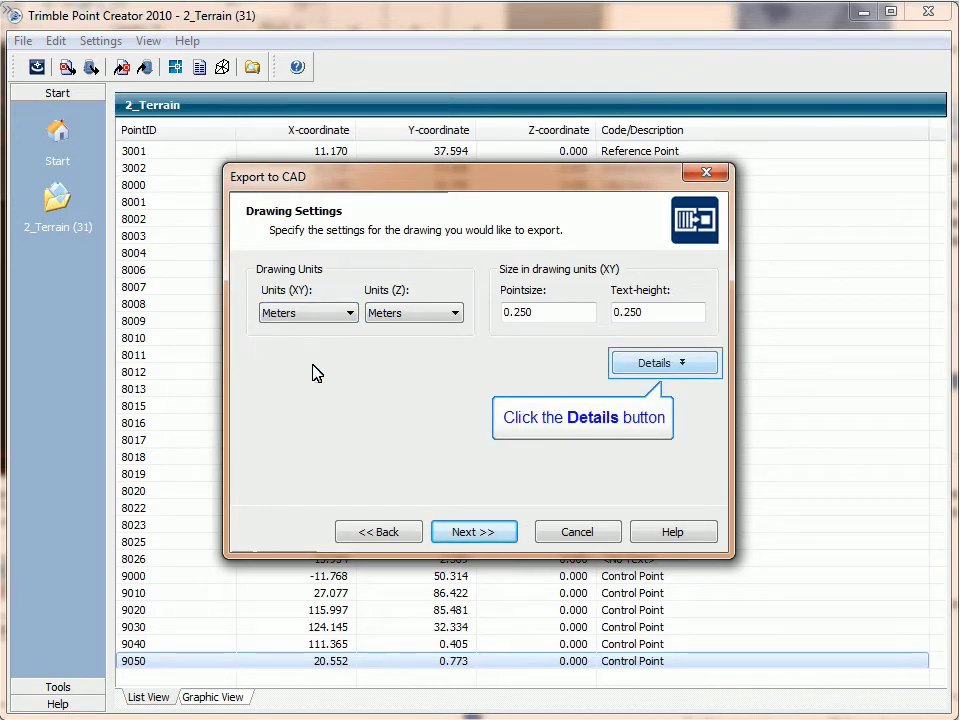
Step: In the detailed drawing settings, set the point type to Block and the annotation type to PointID + Code
{"action": "left_click", "coordinate": [620, 364]}
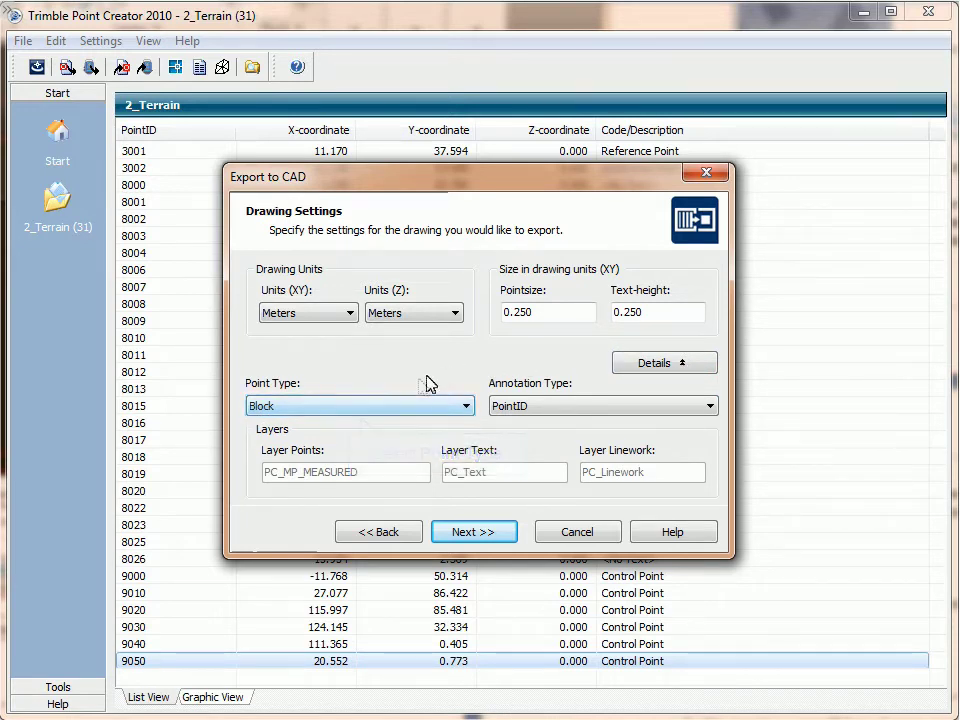
{"action": "left_click", "coordinate": [397, 407]}
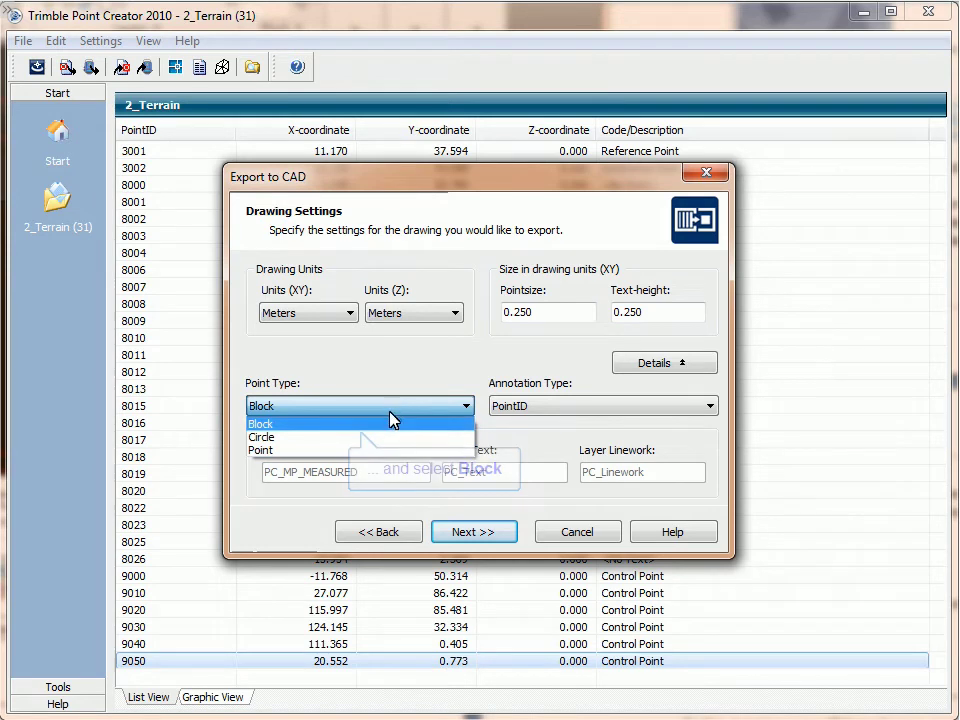
{"action": "left_click", "coordinate": [389, 423]}
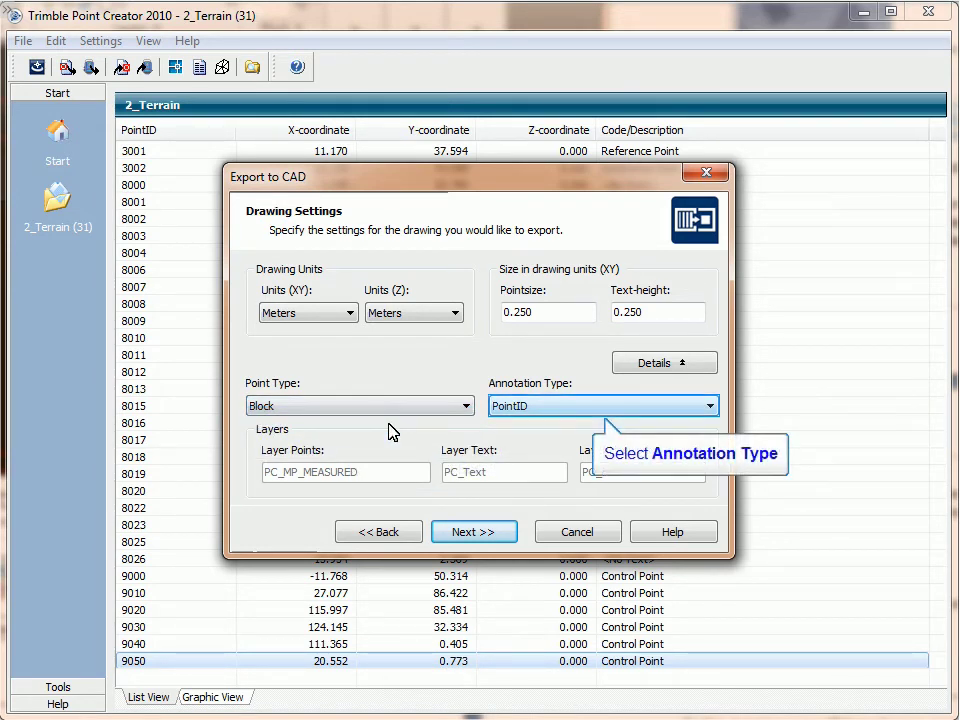
{"action": "left_click", "coordinate": [534, 413]}
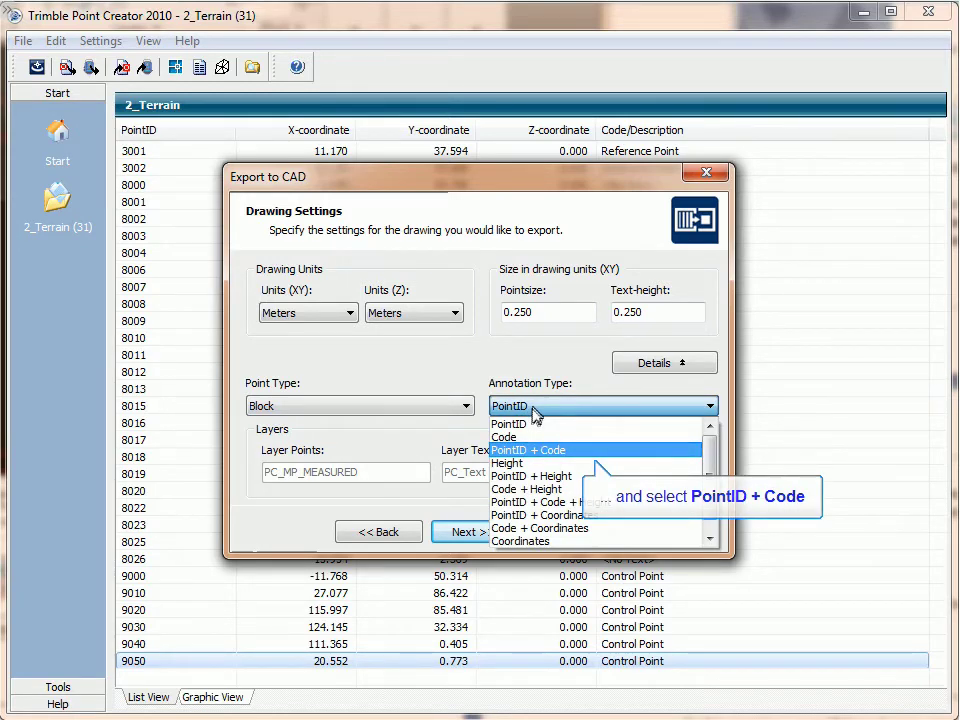
{"action": "left_click", "coordinate": [534, 451]}
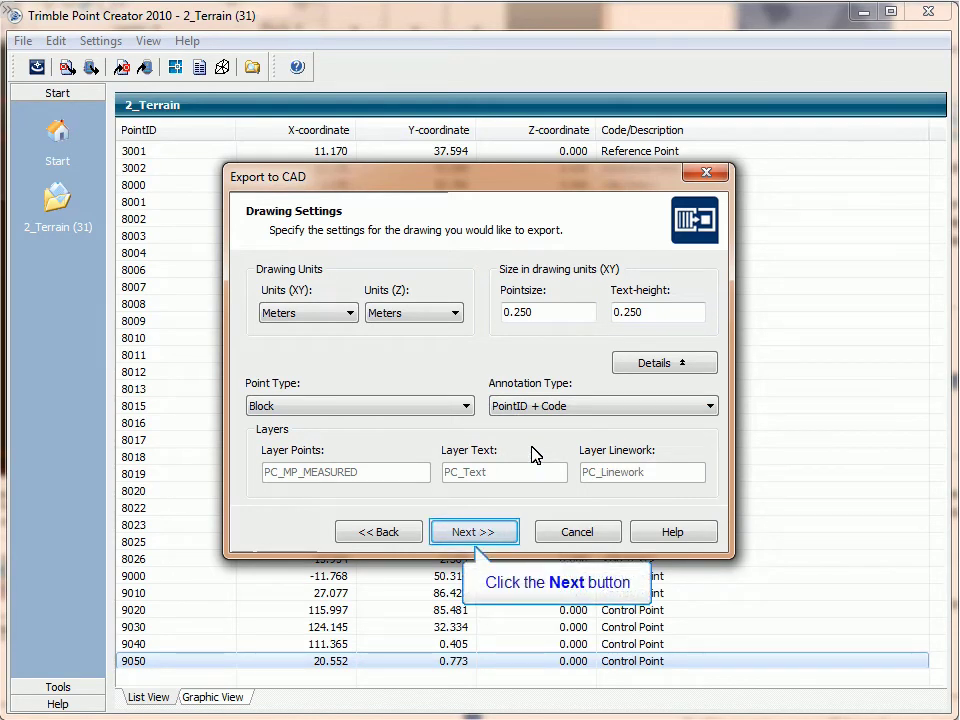
Step: Export to CAD with coordinates as measured, all Z-coordinates set to 0, and polylines between continuous ranges of points
{"action": "left_click", "coordinate": [500, 538]}
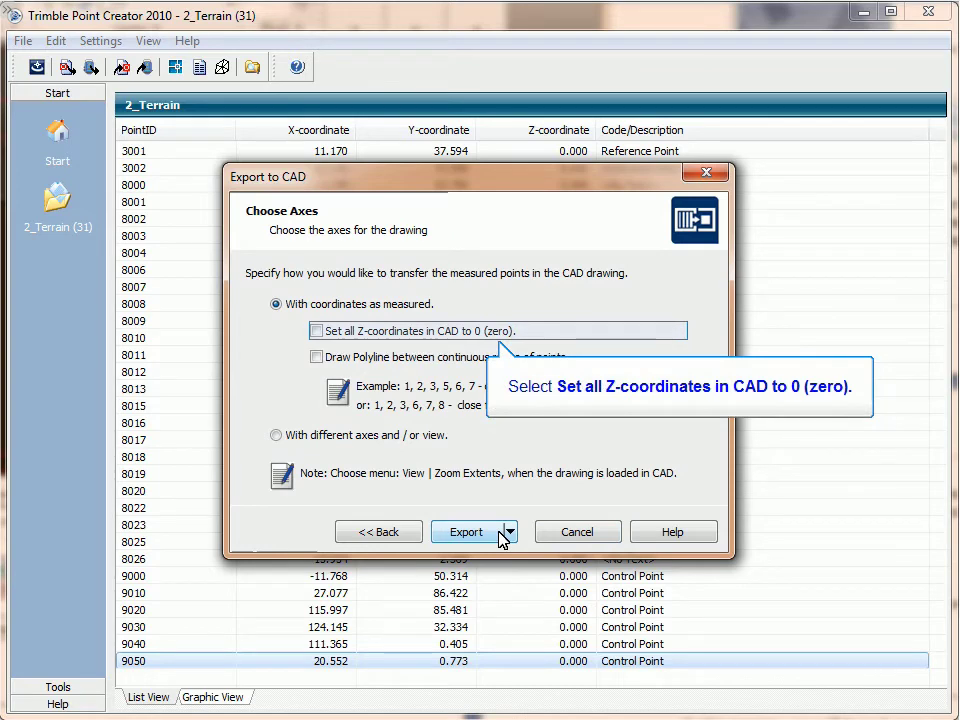
{"action": "left_click", "coordinate": [345, 337]}
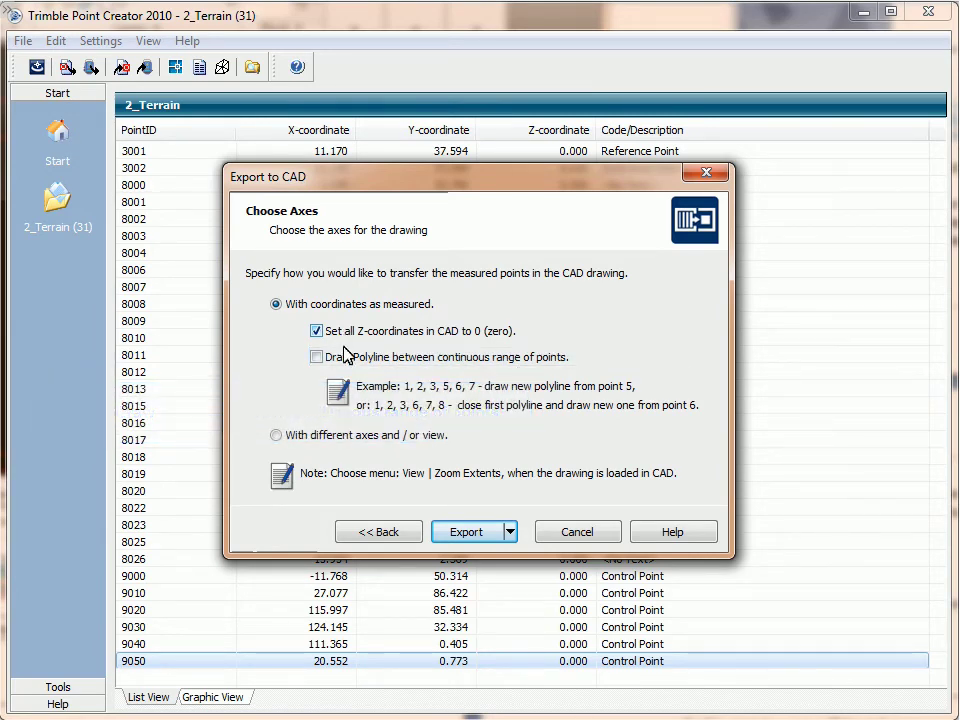
{"action": "left_click", "coordinate": [345, 360]}
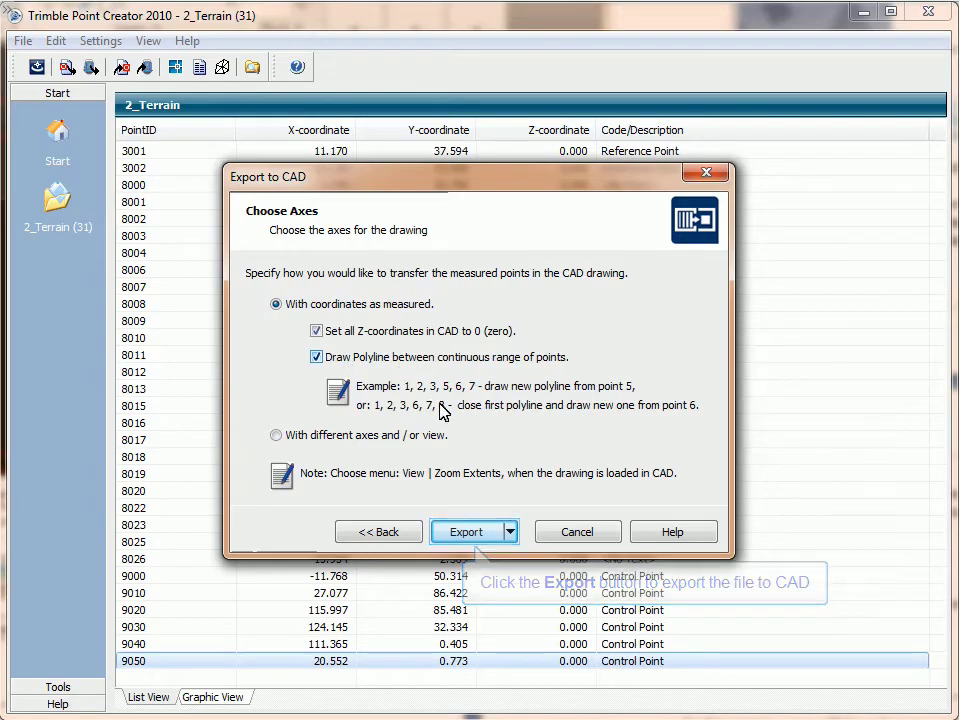
{"action": "left_click", "coordinate": [467, 533]}
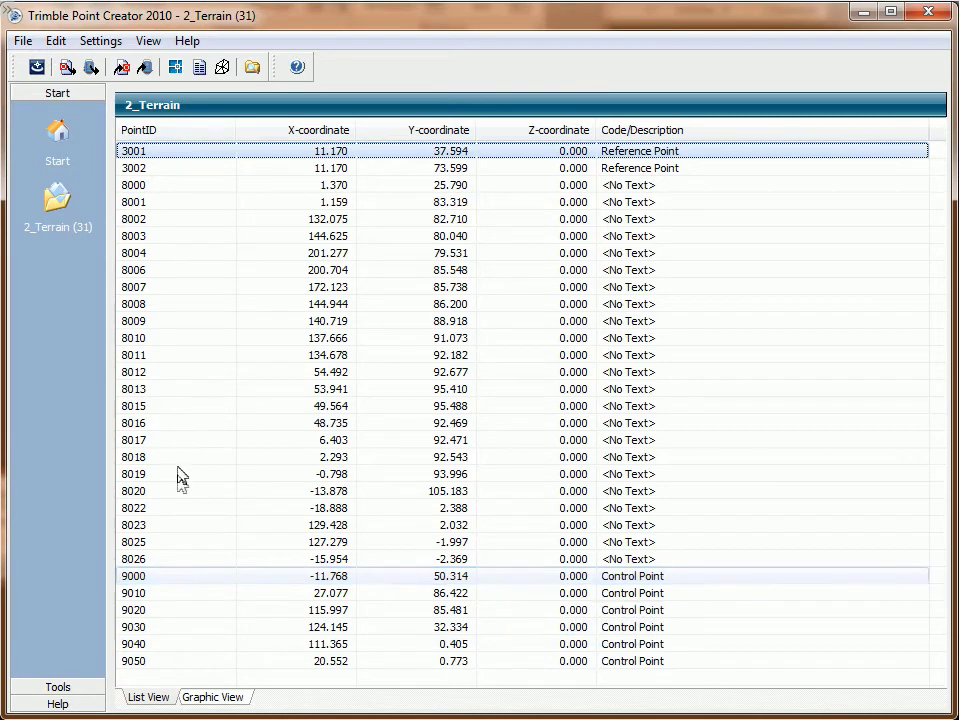
Step: Copy the control points 9000 through 9050 from the terrain list
{"action": "left_click", "coordinate": [180, 578]}
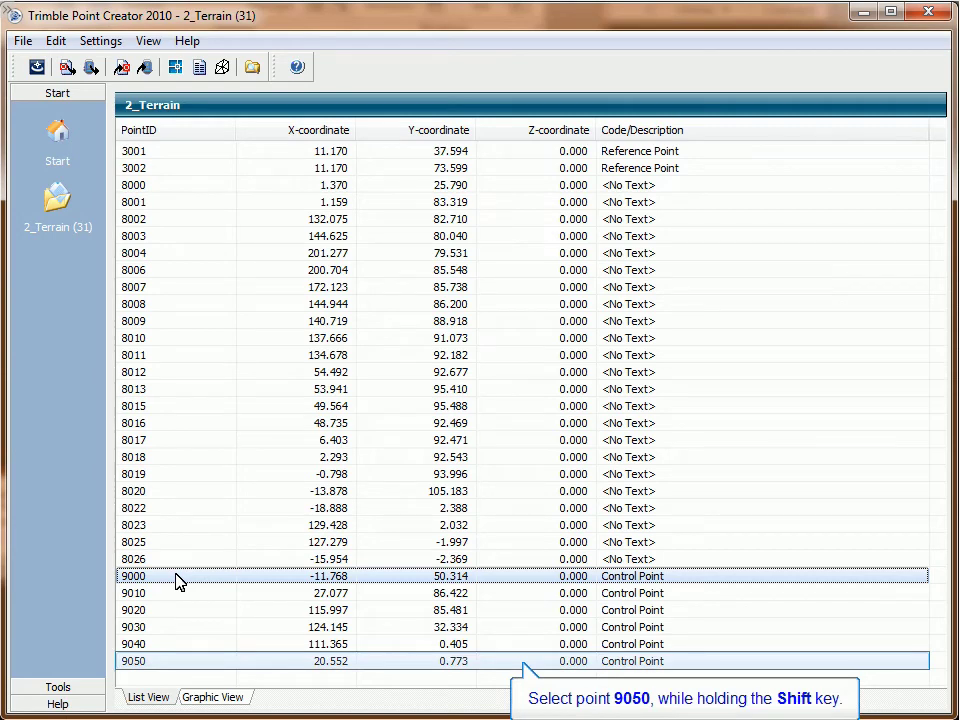
{"action": "left_click", "coordinate": [184, 665], "text": "shift"}
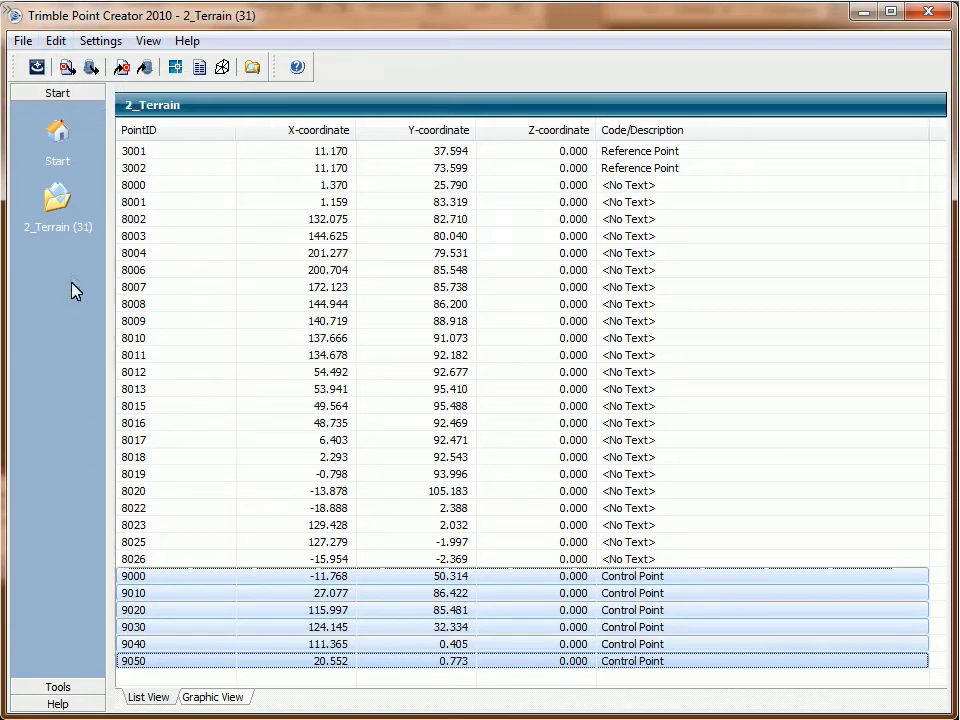
{"action": "left_click", "coordinate": [66, 44]}
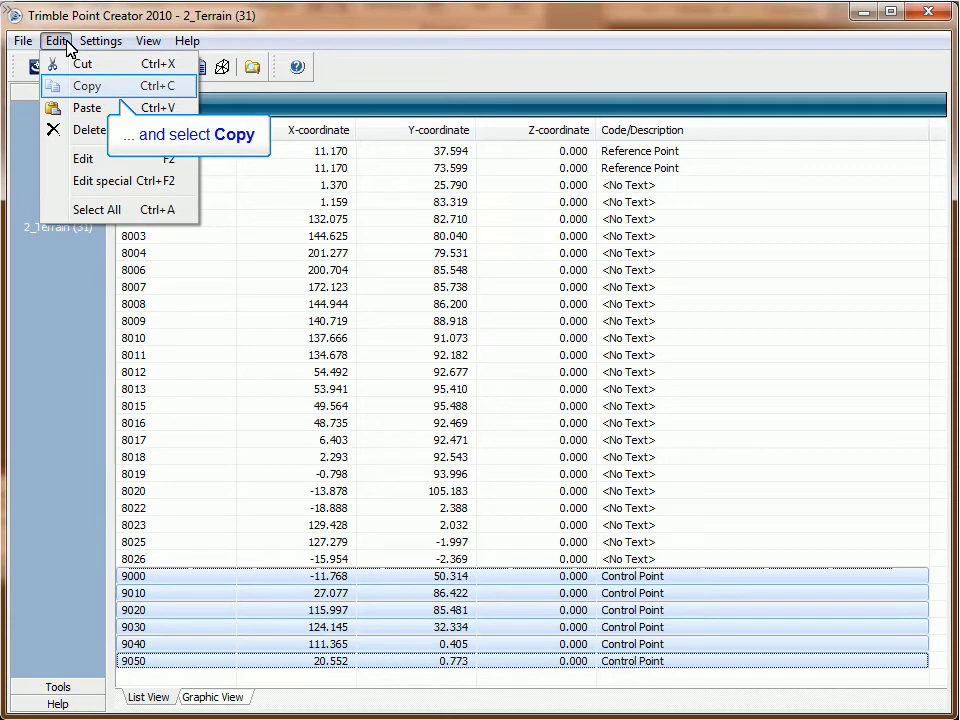
{"action": "left_click", "coordinate": [86, 88]}
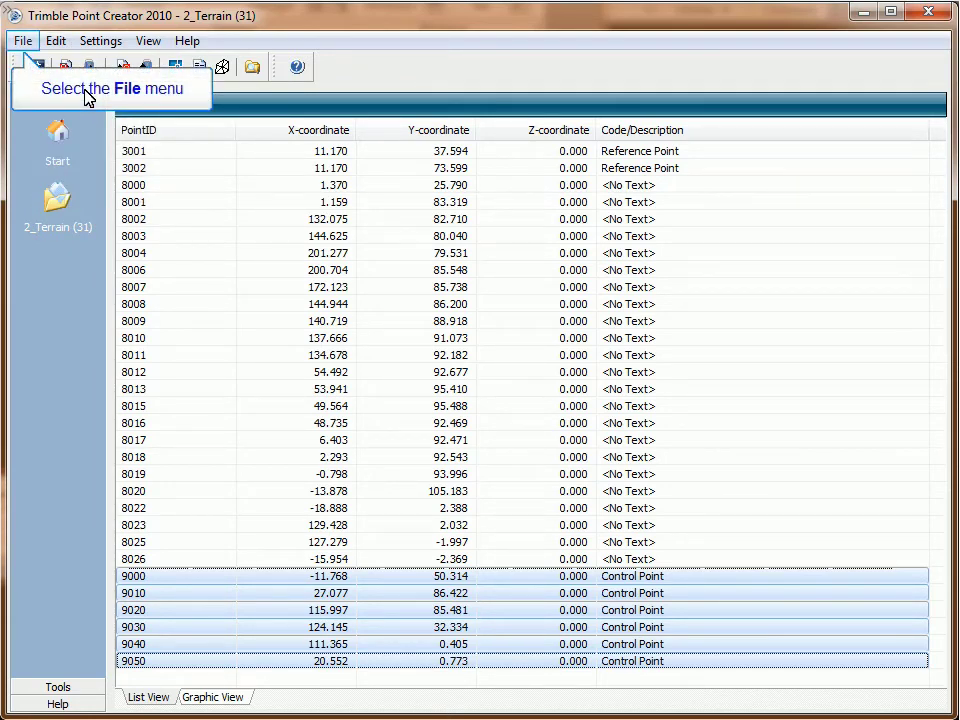
Step: Create a new empty point list and paste the copied control points into it
{"action": "left_click", "coordinate": [25, 42]}
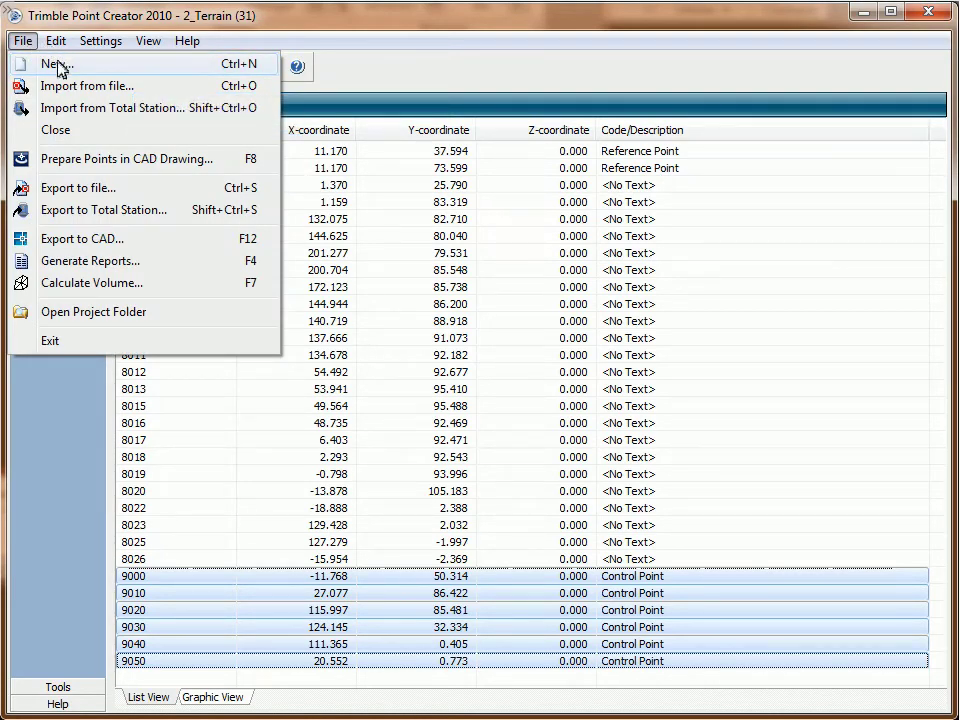
{"action": "left_click", "coordinate": [47, 62]}
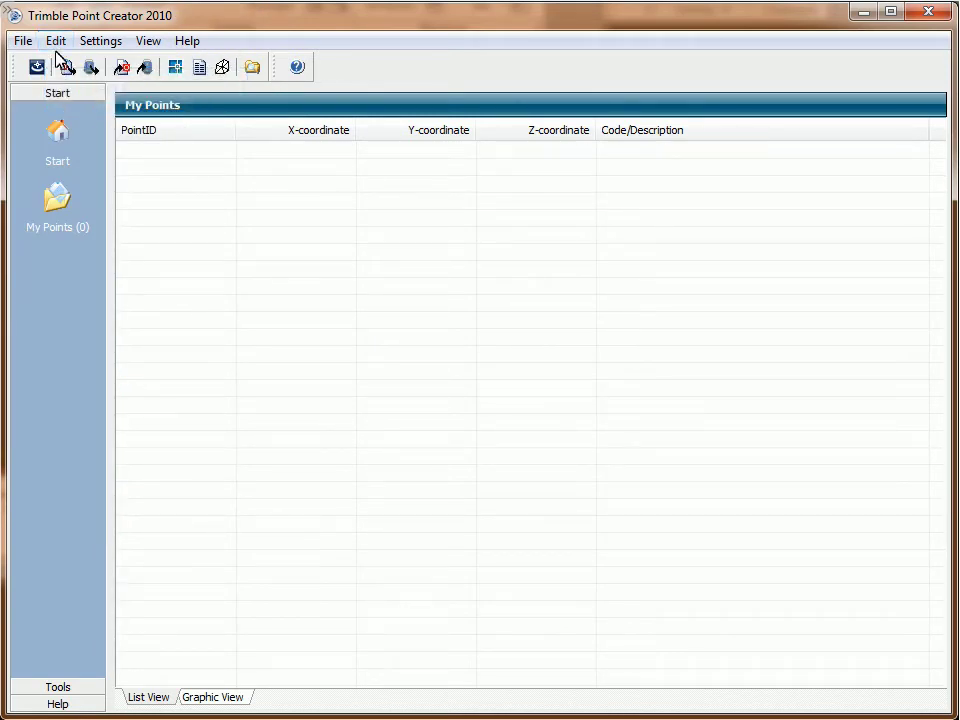
{"action": "left_click", "coordinate": [55, 42]}
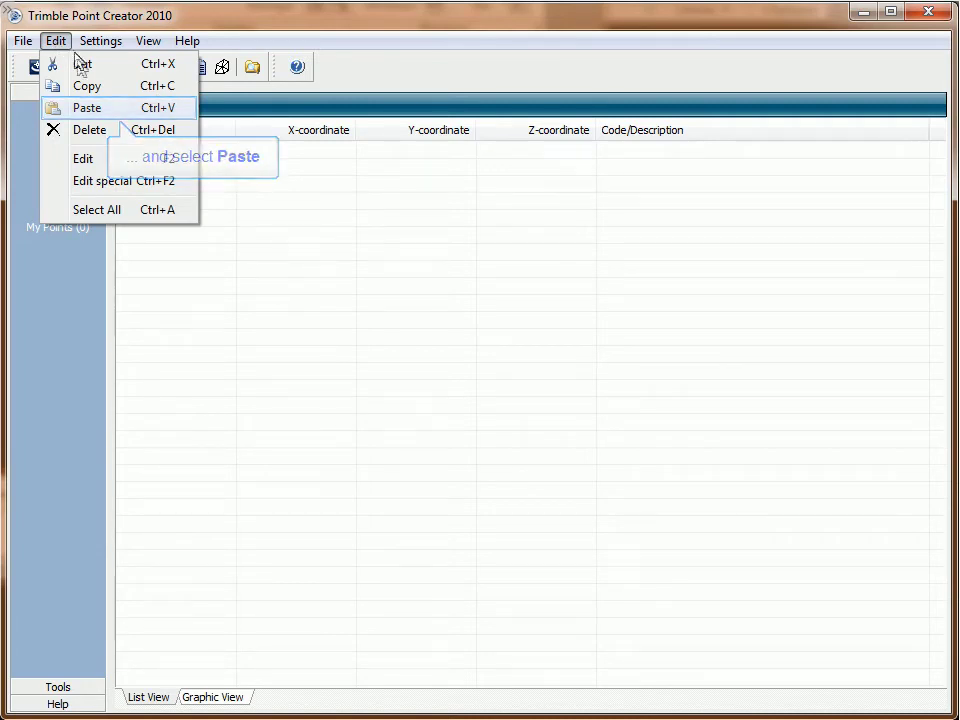
{"action": "left_click", "coordinate": [87, 116]}
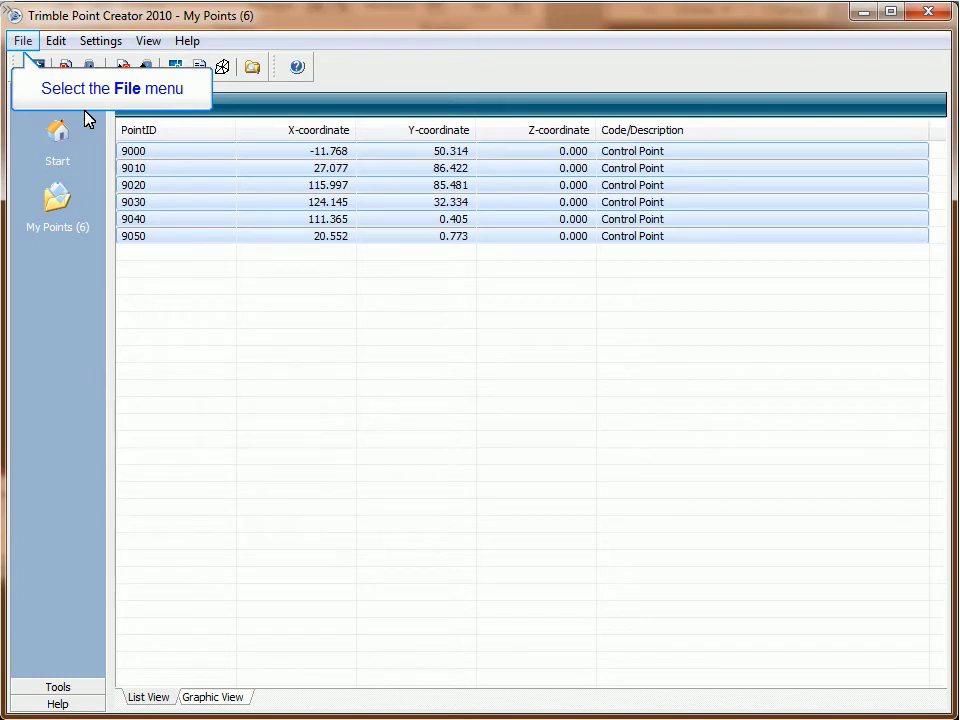
Step: Start a file export of the control point list with ASCII files (*.txt; *.csv) as the file type
{"action": "left_click", "coordinate": [22, 41]}
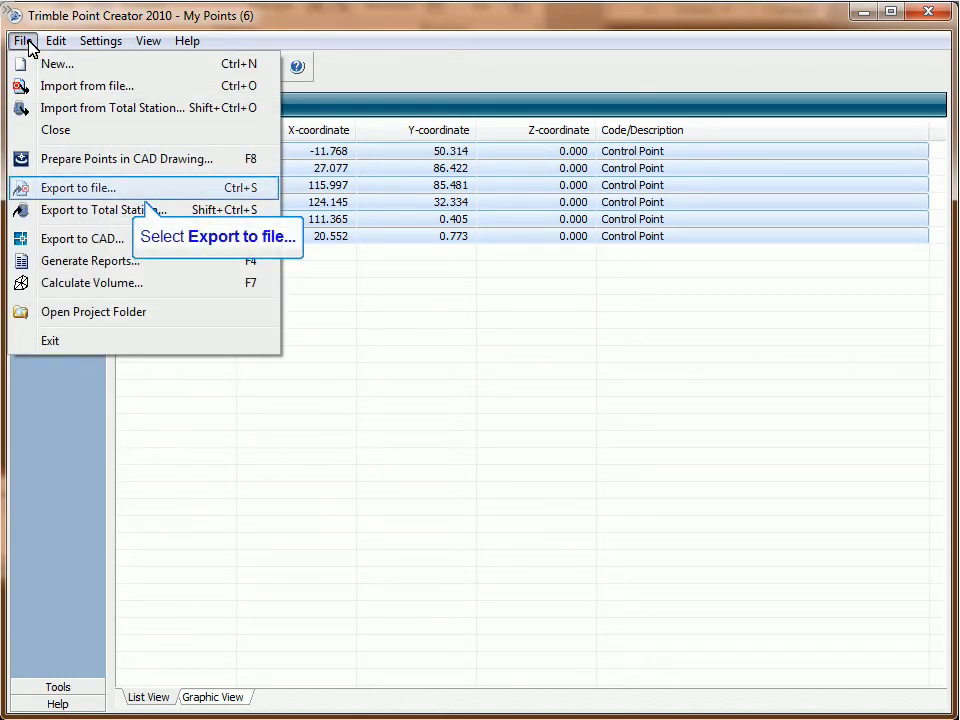
{"action": "left_click", "coordinate": [78, 187]}
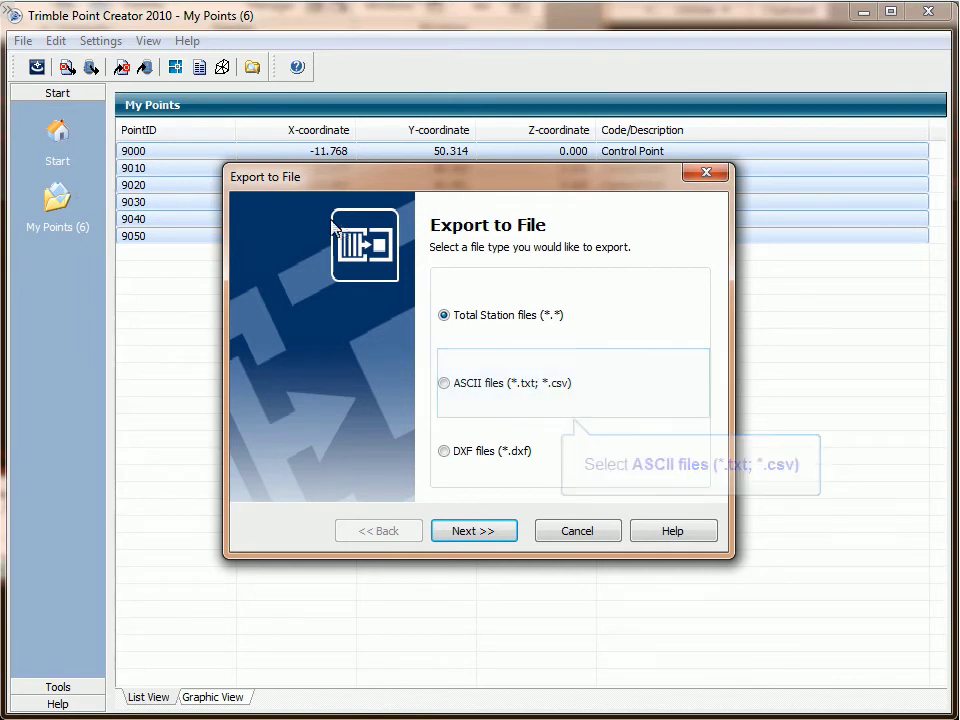
{"action": "left_click", "coordinate": [459, 392]}
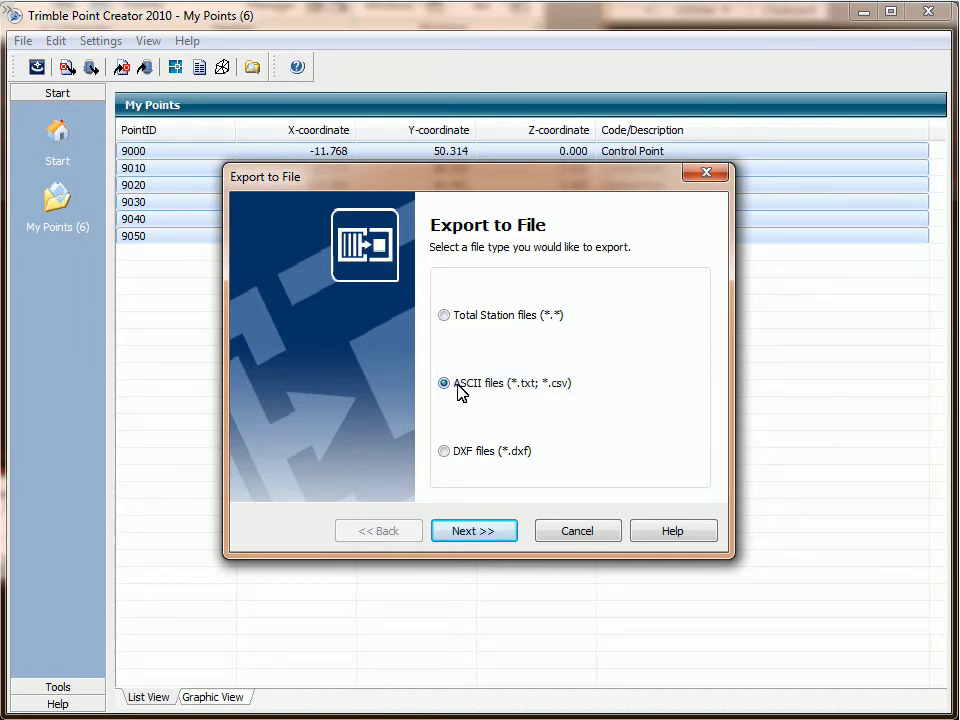
{"action": "left_click", "coordinate": [474, 534]}
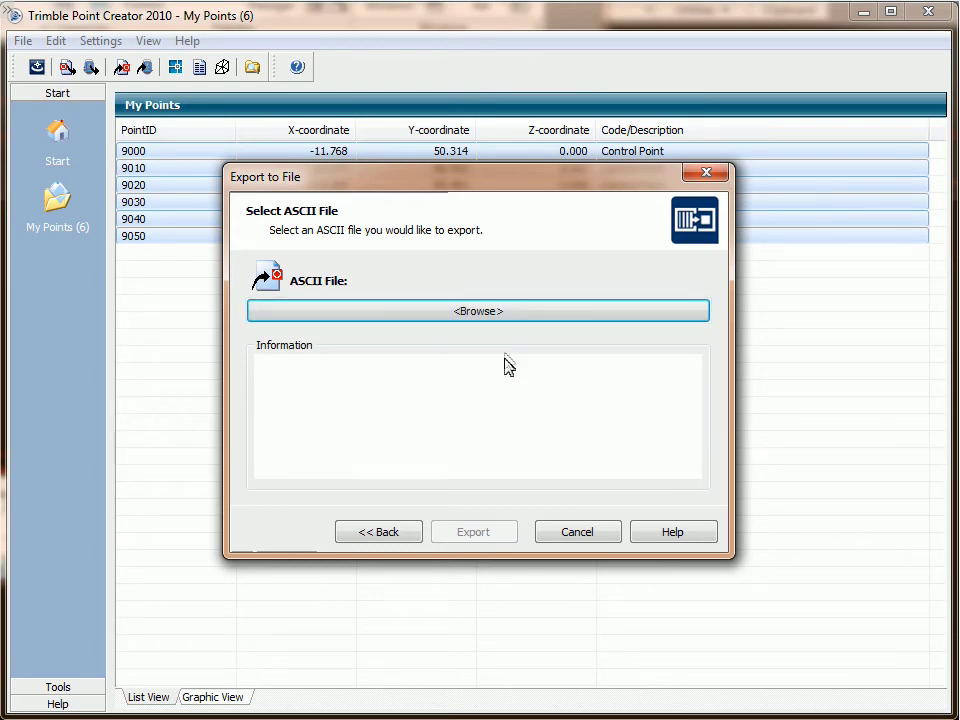
Step: Export the points to a tab-separated text file named ControlPoints in the PC Example Project Meters folder inside PC Example Project
{"action": "left_click", "coordinate": [507, 313]}
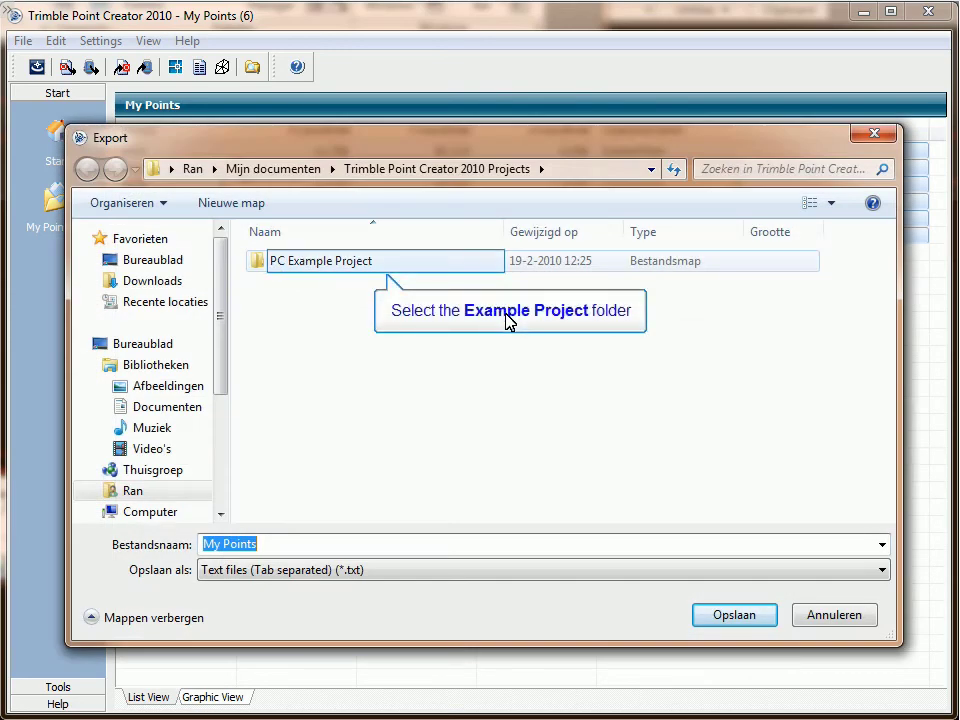
{"action": "double_click", "coordinate": [337, 262]}
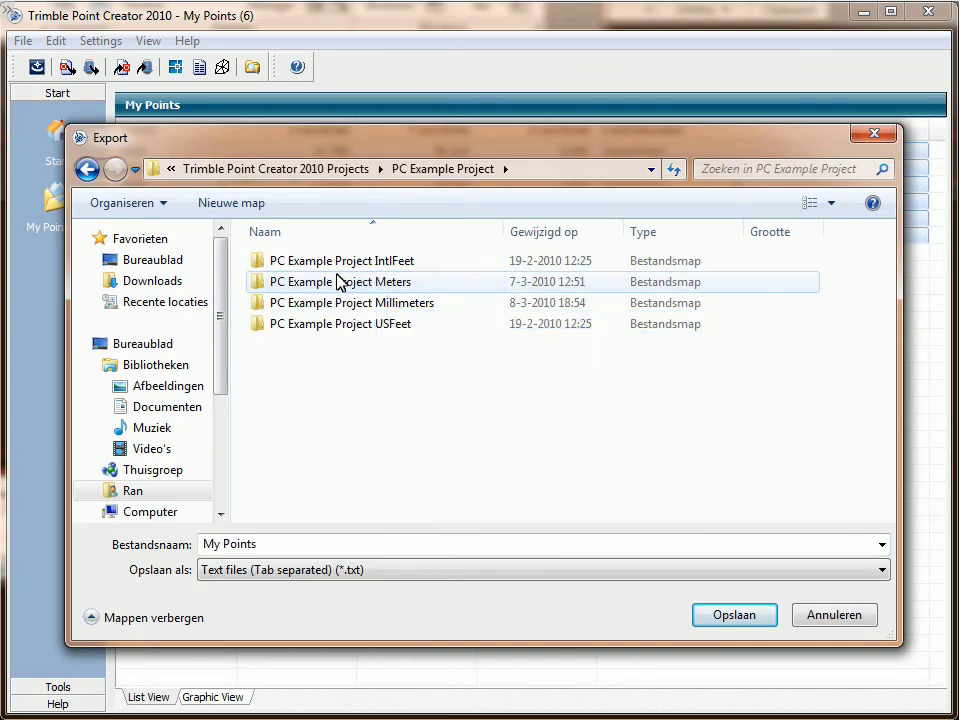
{"action": "double_click", "coordinate": [338, 283]}
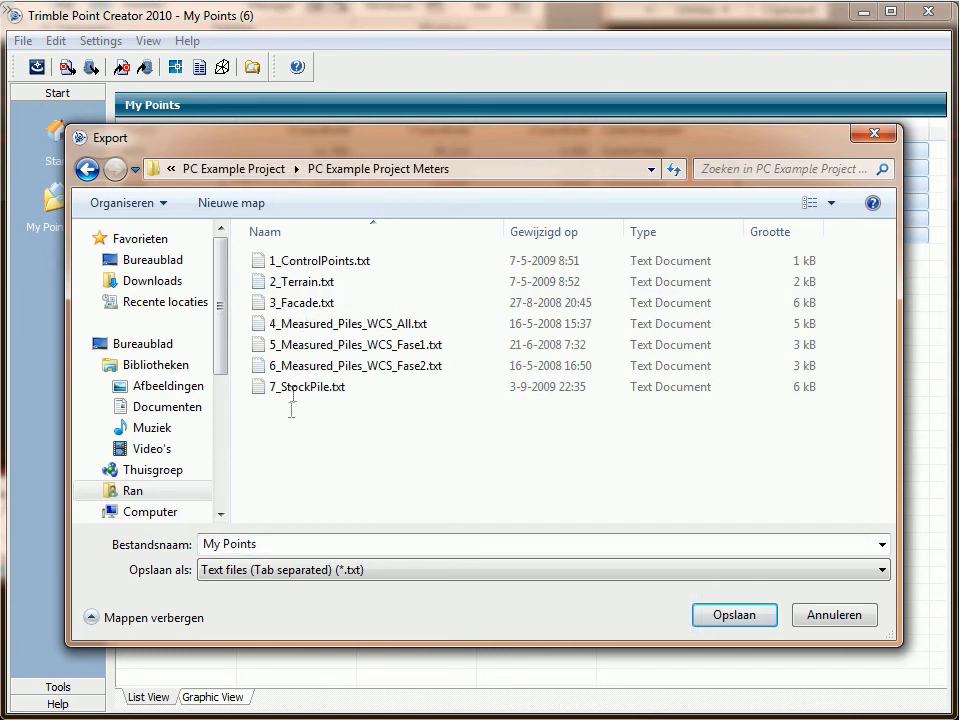
{"action": "triple_click", "coordinate": [287, 546]}
{"action": "type", "text": "Control"}
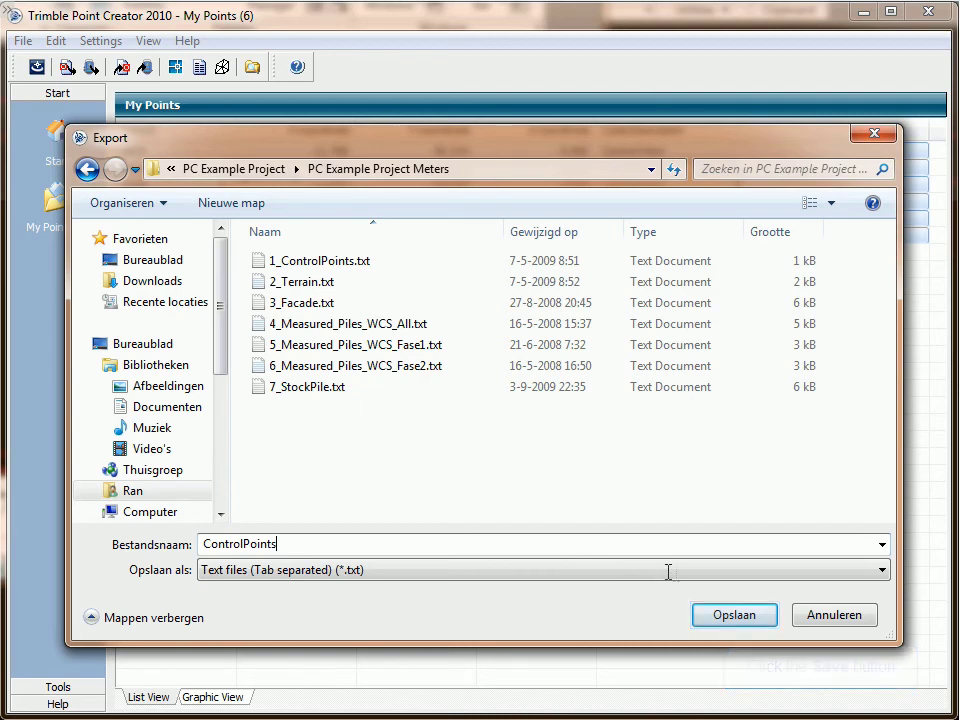
{"action": "left_click", "coordinate": [732, 615]}
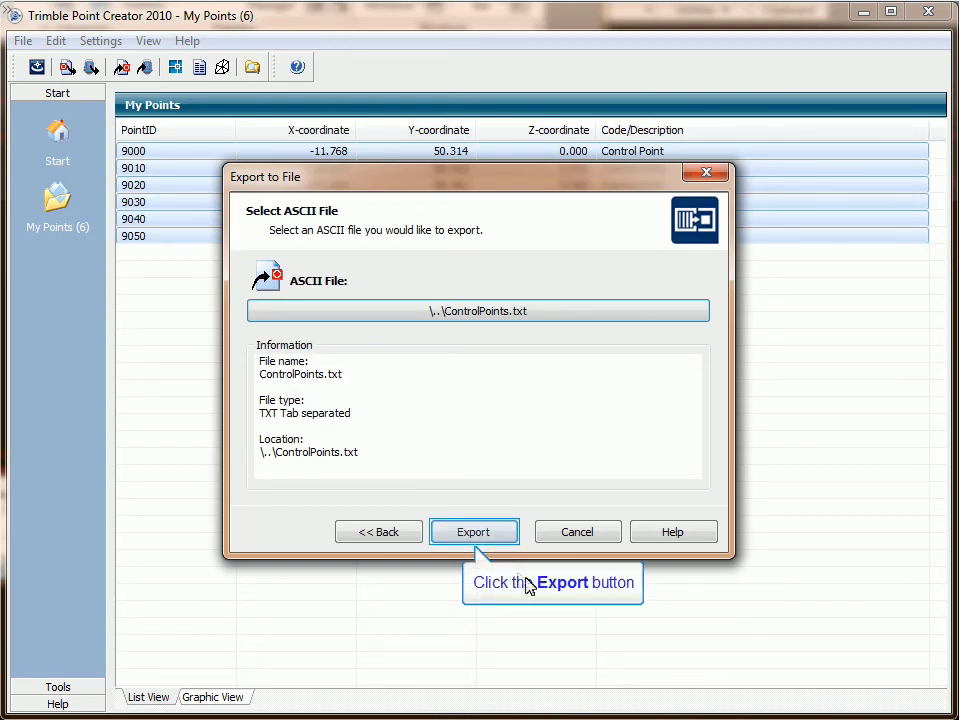
{"action": "left_click", "coordinate": [491, 532]}
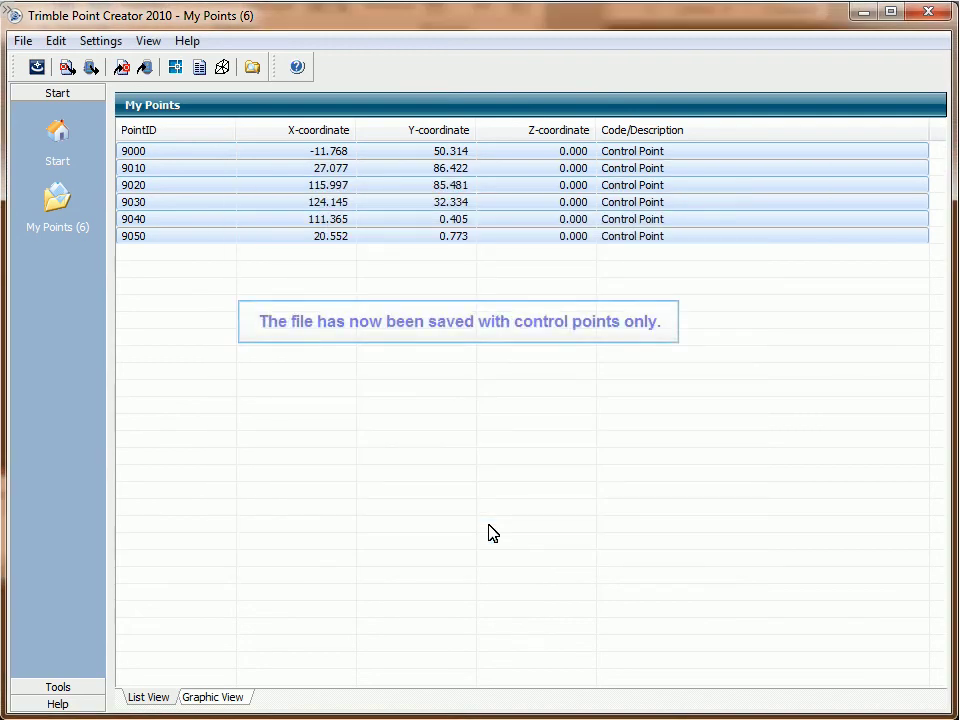